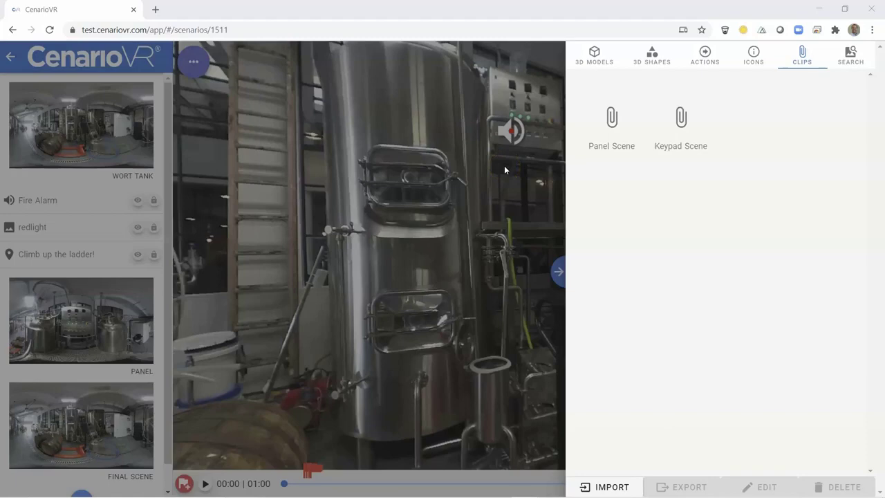
- Close the clip library and select Fire Alarm, redlight and Climb up the ladder together
left_click(449, 172)
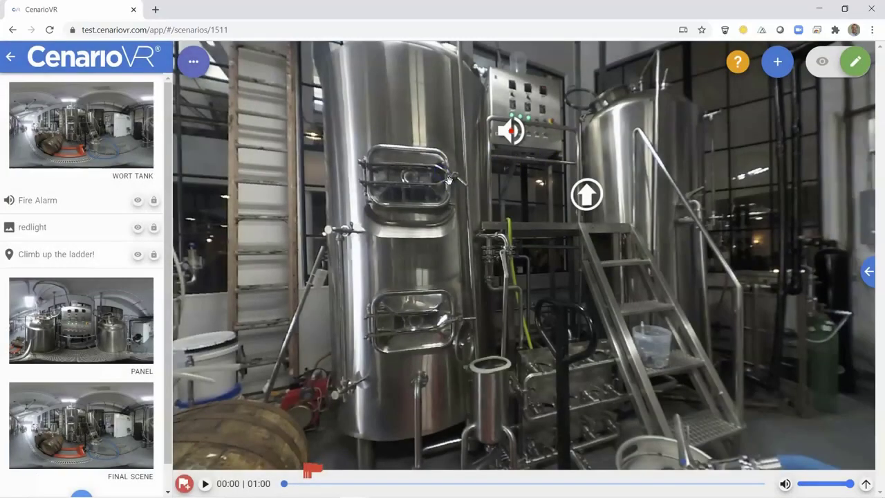
left_click(65, 200)
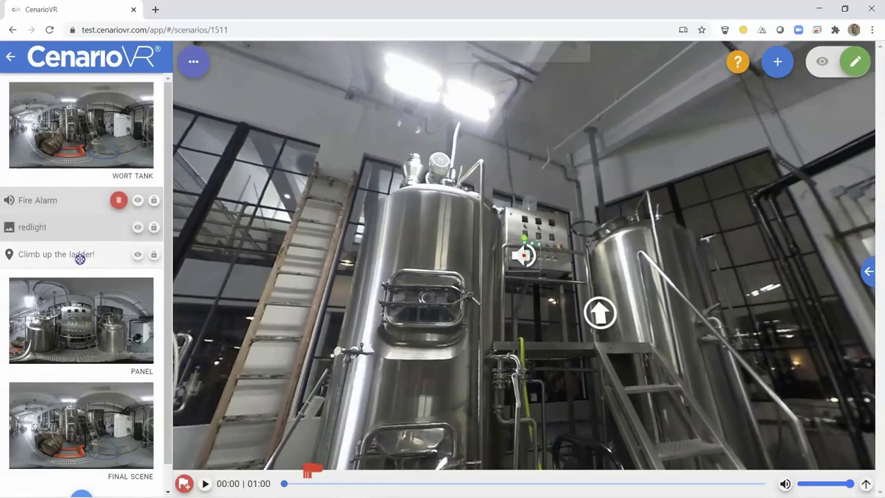
left_click(70, 254)
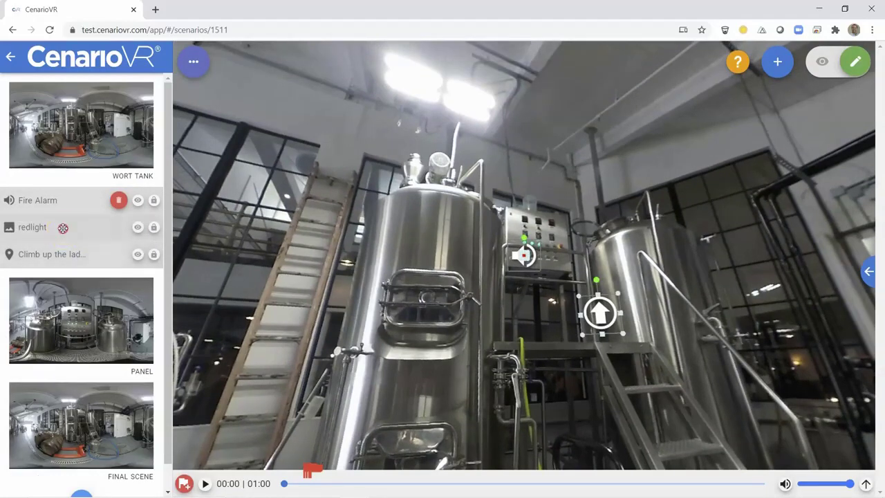
- Create a new clip from the selected objects via the context menu's Create Clip
right_click(63, 228)
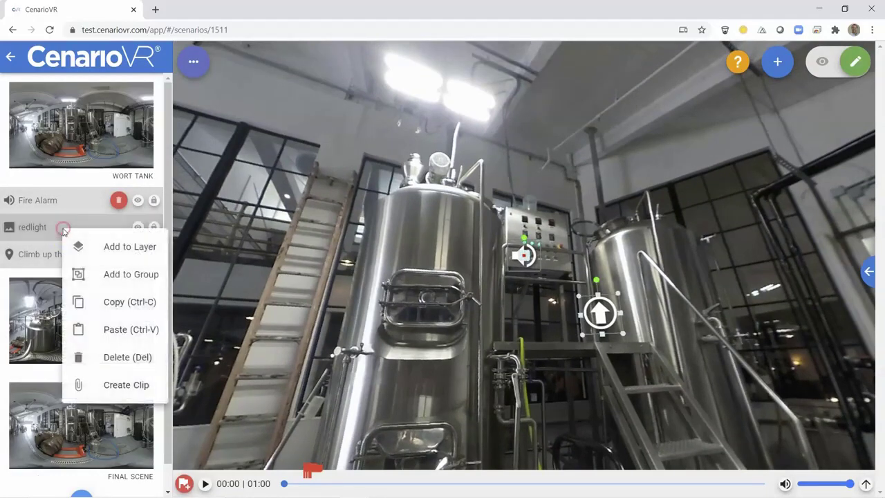
left_click(120, 386)
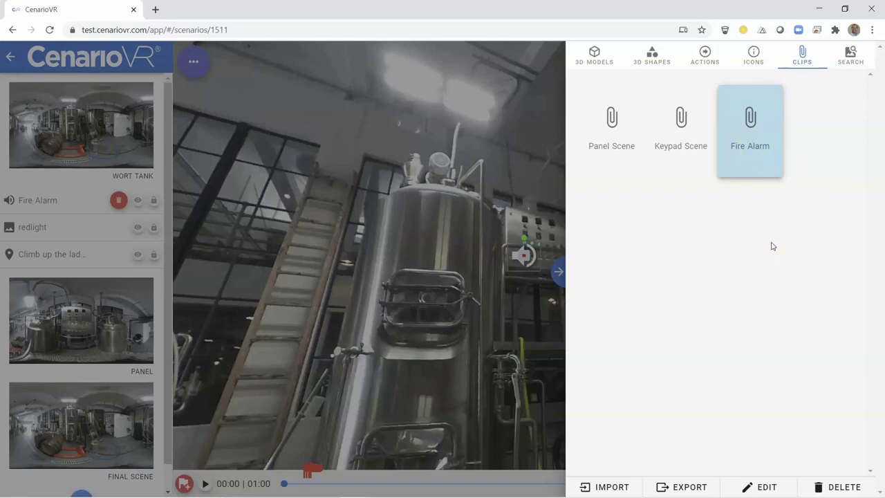
- Export the Fire Alarm clip to a file and bring up its Edit Clip dialog
left_click(691, 488)
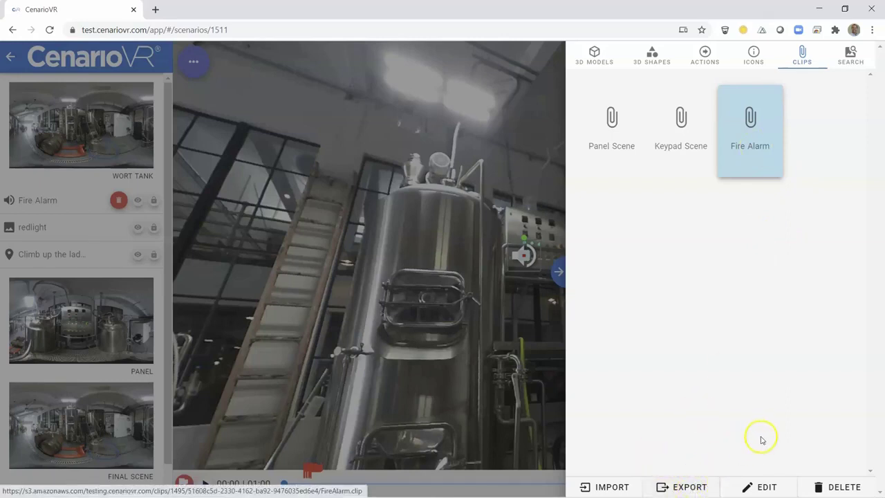
left_click(764, 486)
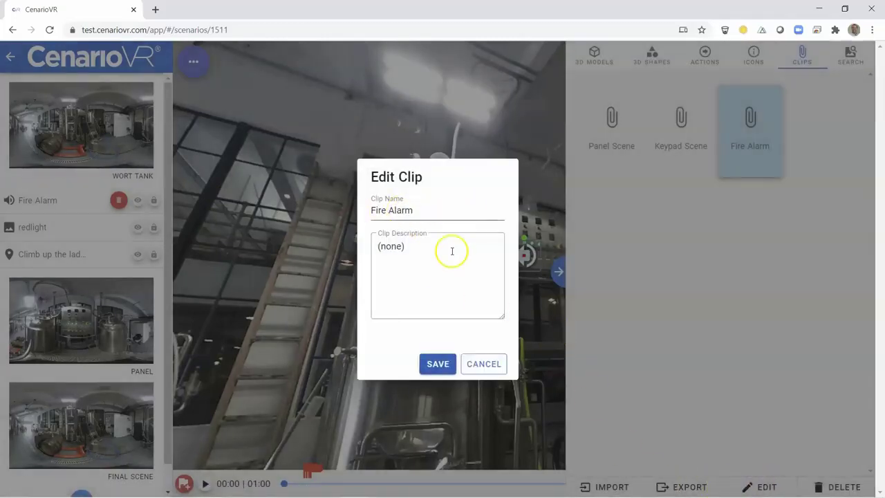
- Cancel the Edit Clip dialog and bring up the clip import upload prompt
left_click(483, 364)
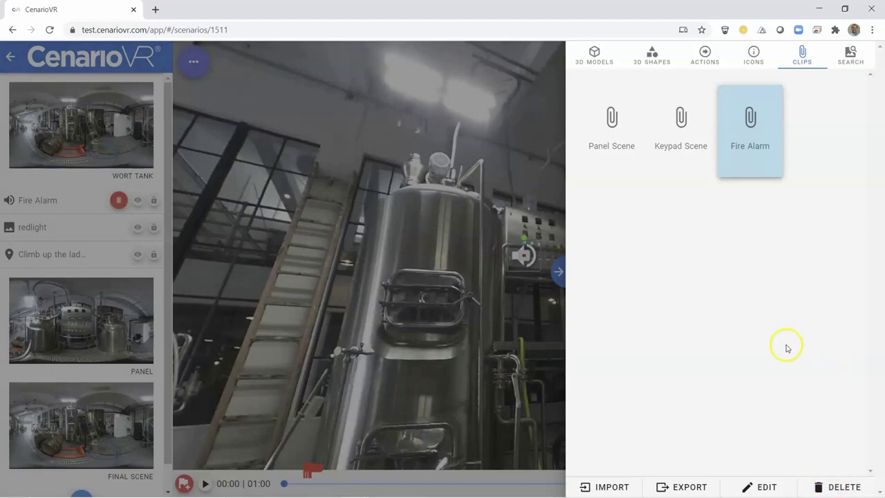
left_click(605, 487)
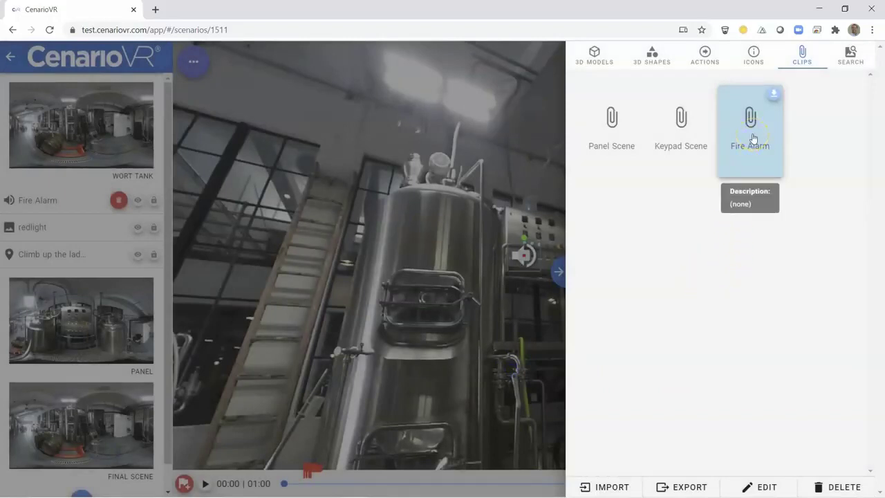
- Use the Fire Alarm clip to extract it into the WORT TANK scene
left_click(774, 97)
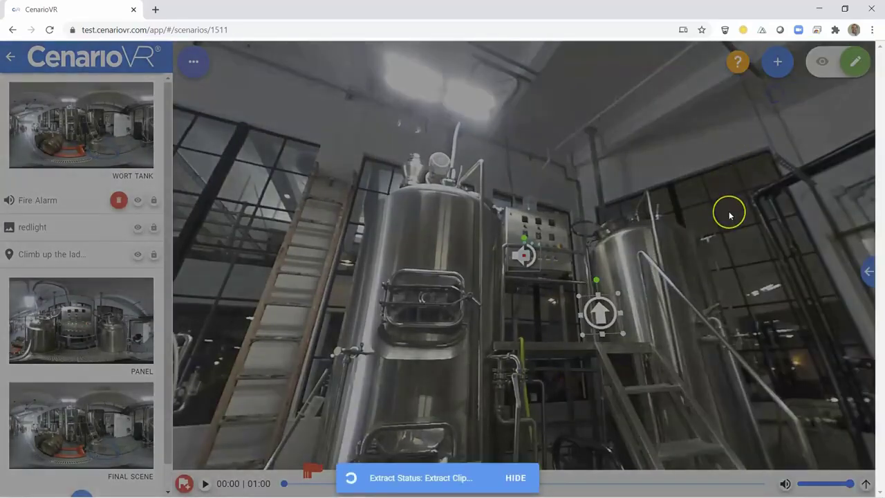